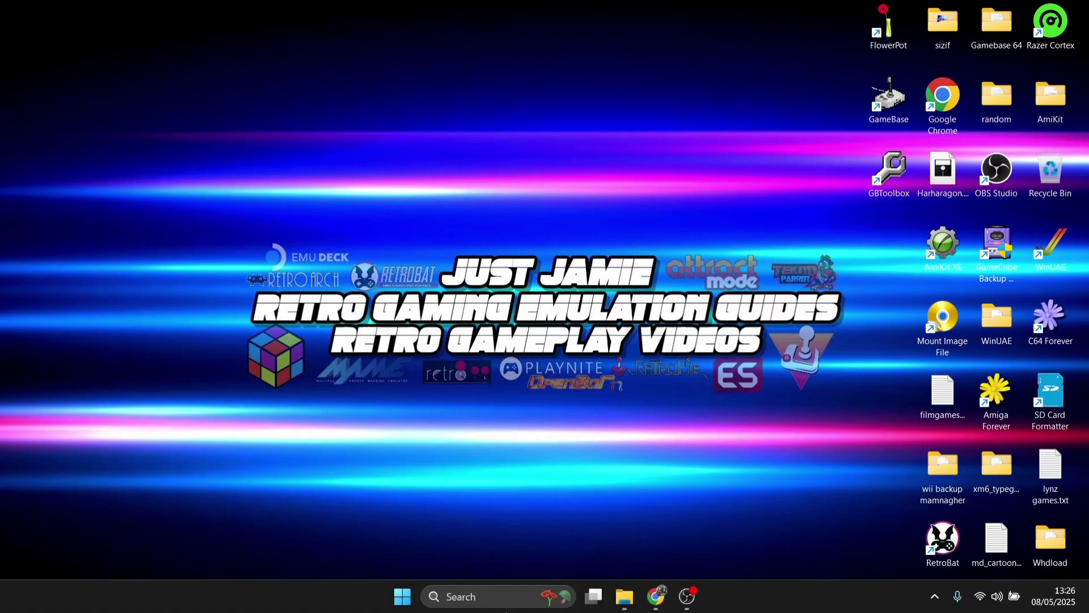
- Find Disk Management through taskbar search ('disk m') and launch it maximized
click(504, 603)
text(disd)
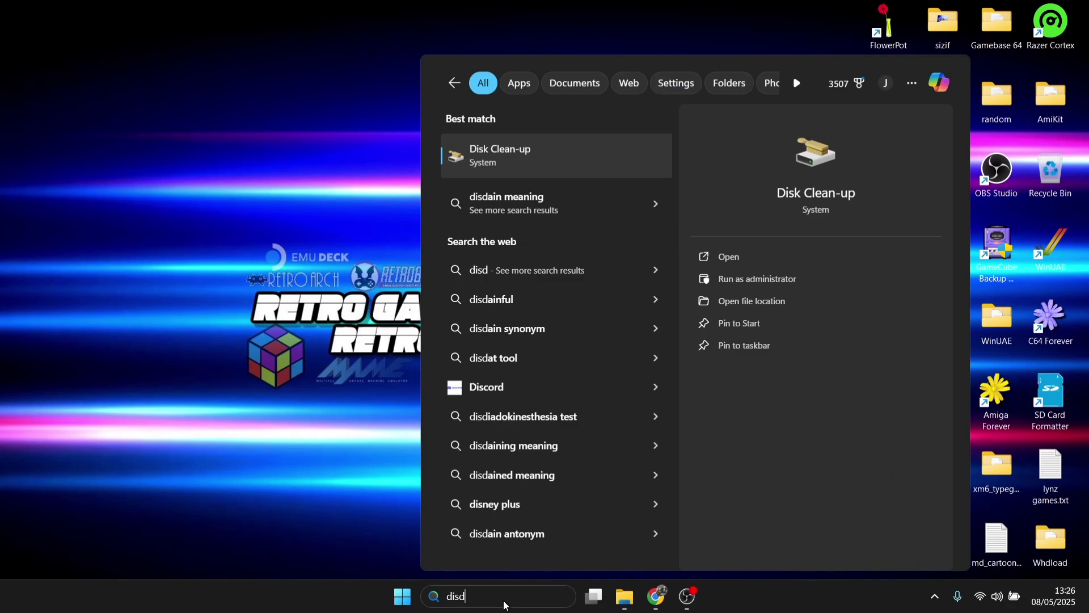
text(k m)
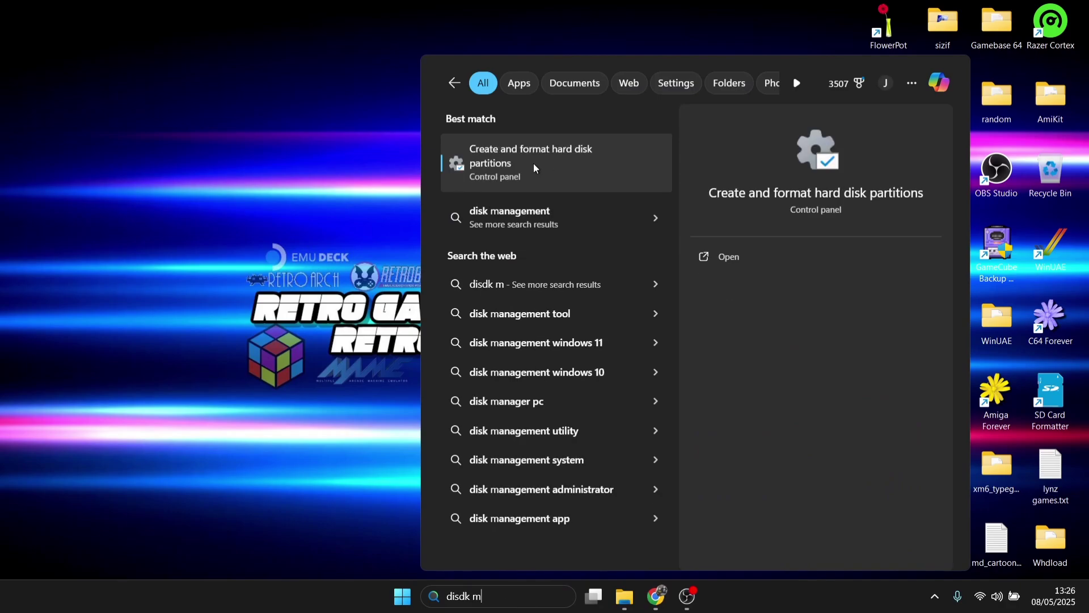
click(566, 166)
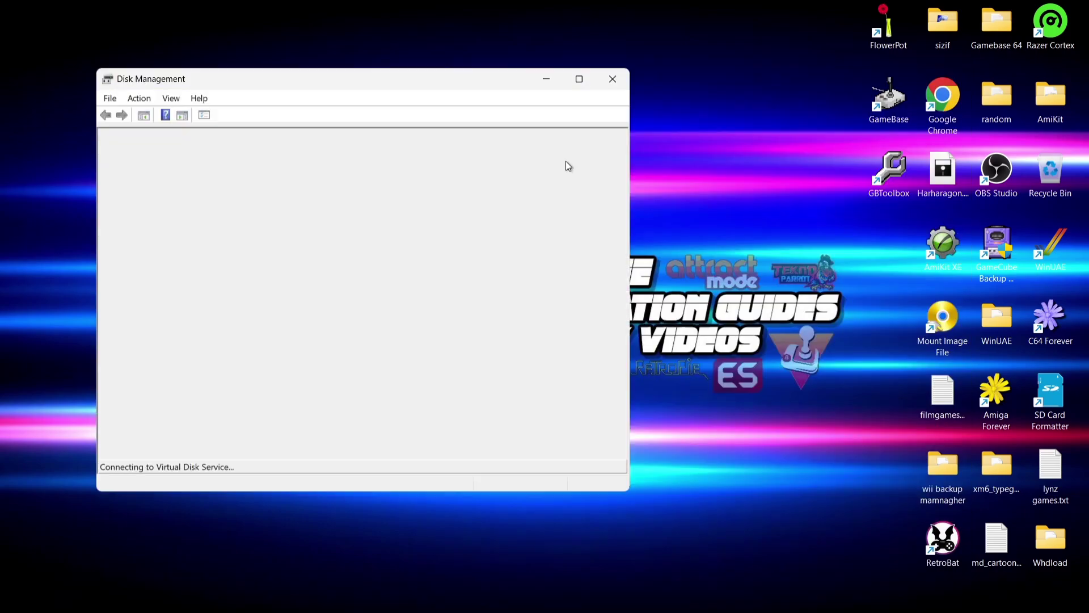
click(580, 79)
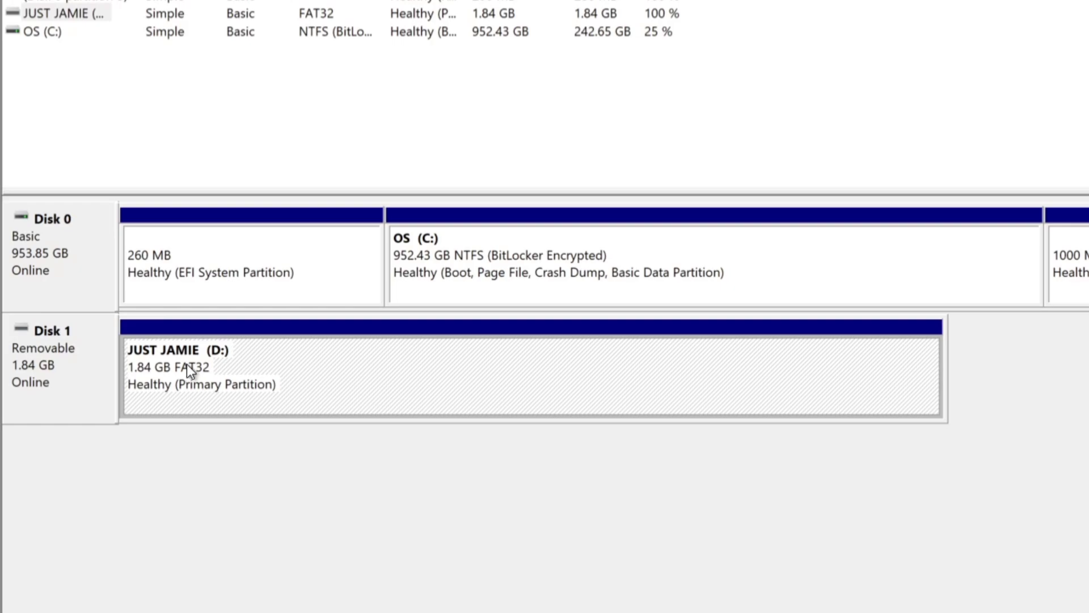
- Format the JUST JAMIE (D:) partition as NTFS, keeping its label, and accept the erase warning
right_click(249, 377)
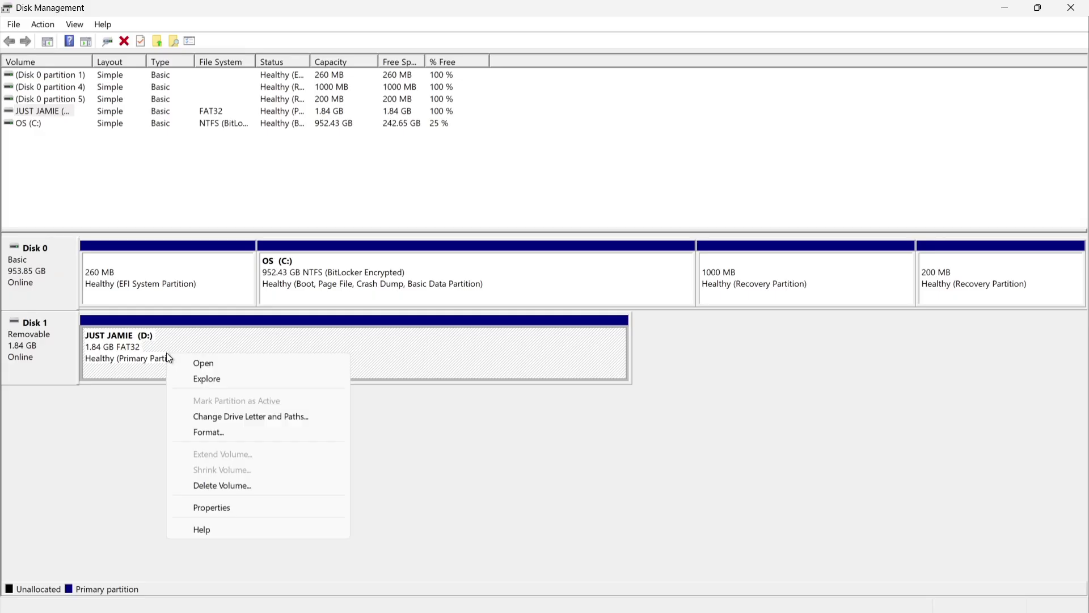
click(208, 431)
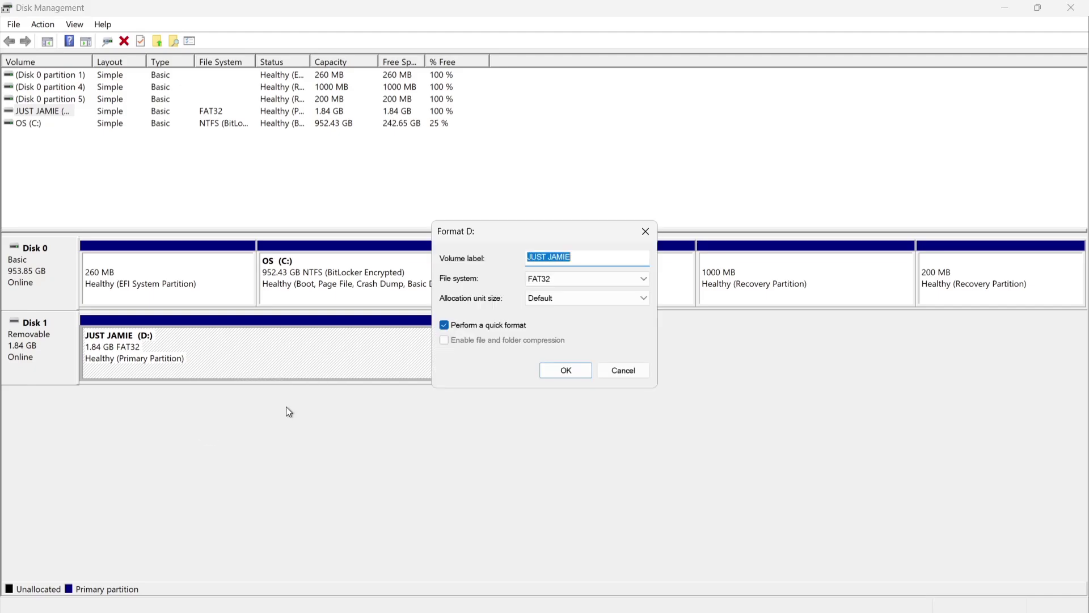
click(594, 259)
click(586, 283)
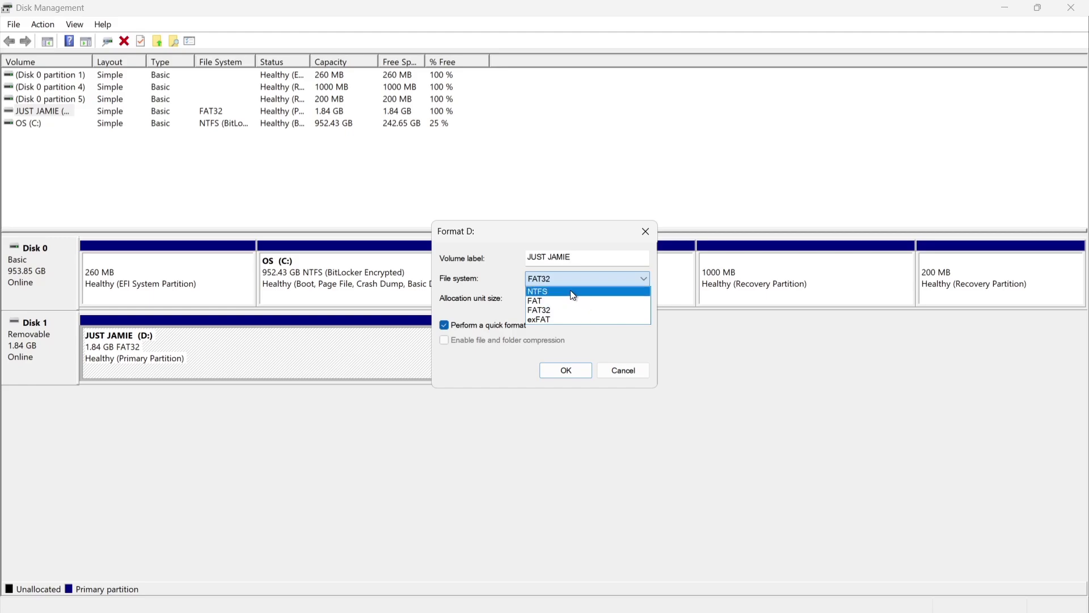
click(573, 292)
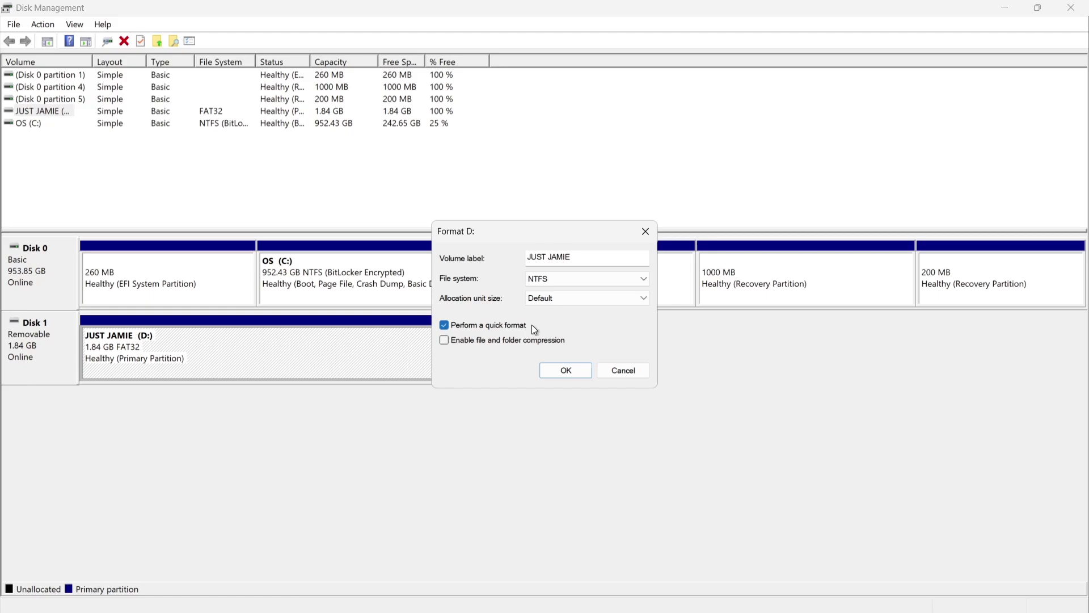
click(570, 370)
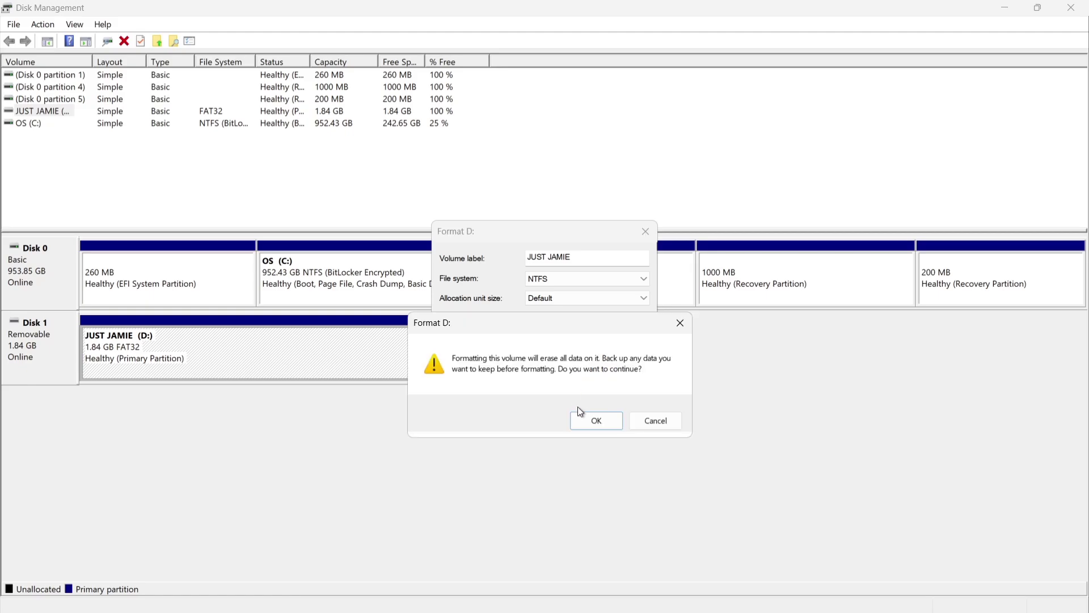
click(605, 418)
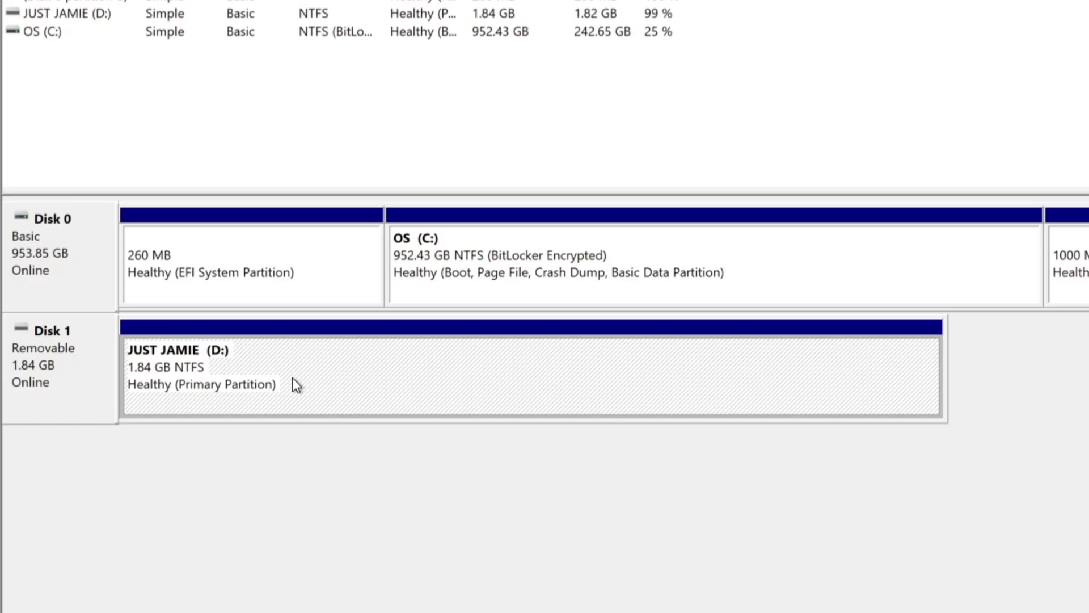
- Format JUST JAMIE (D:) back to FAT32 and accept the erase warning
right_click(209, 367)
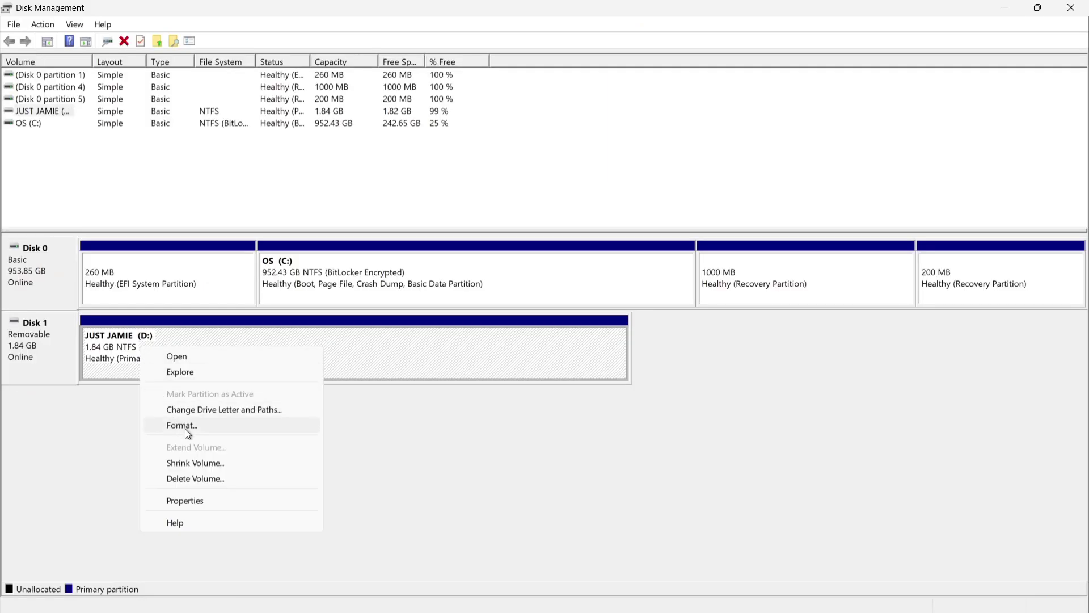
click(185, 428)
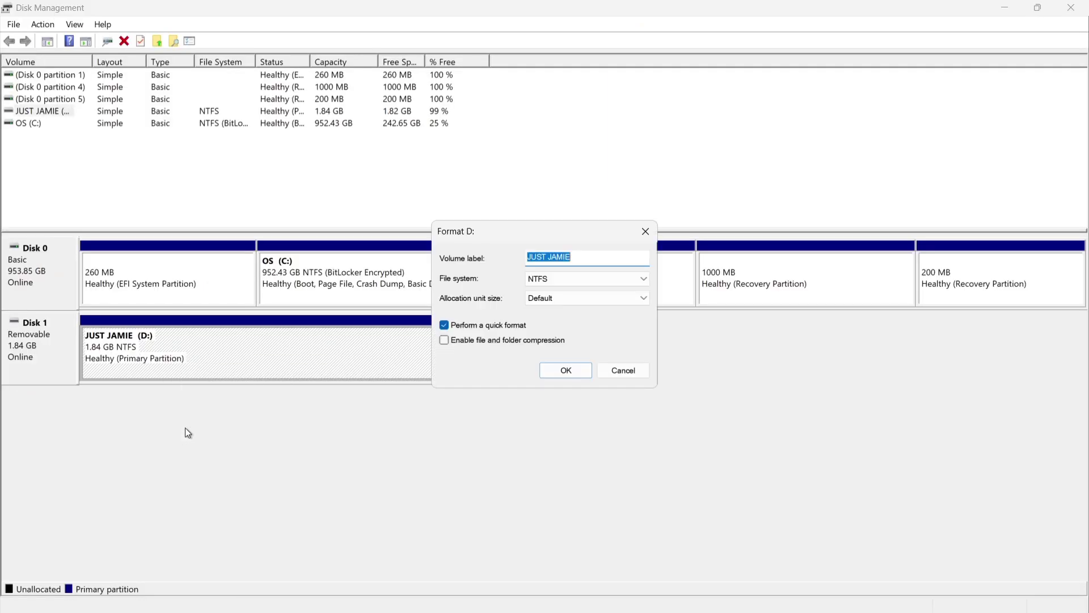
click(565, 280)
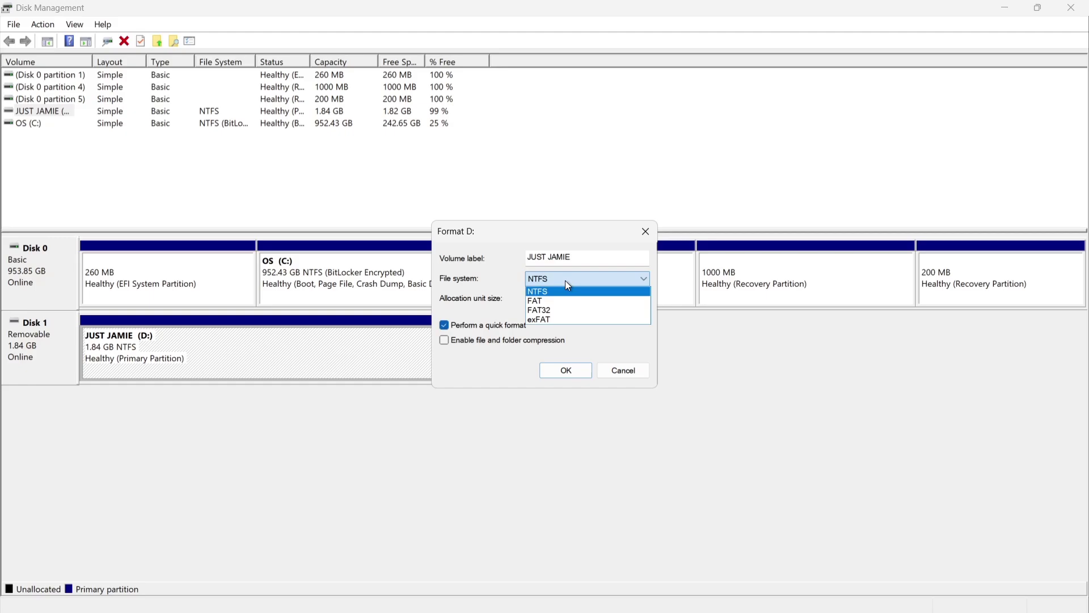
click(565, 311)
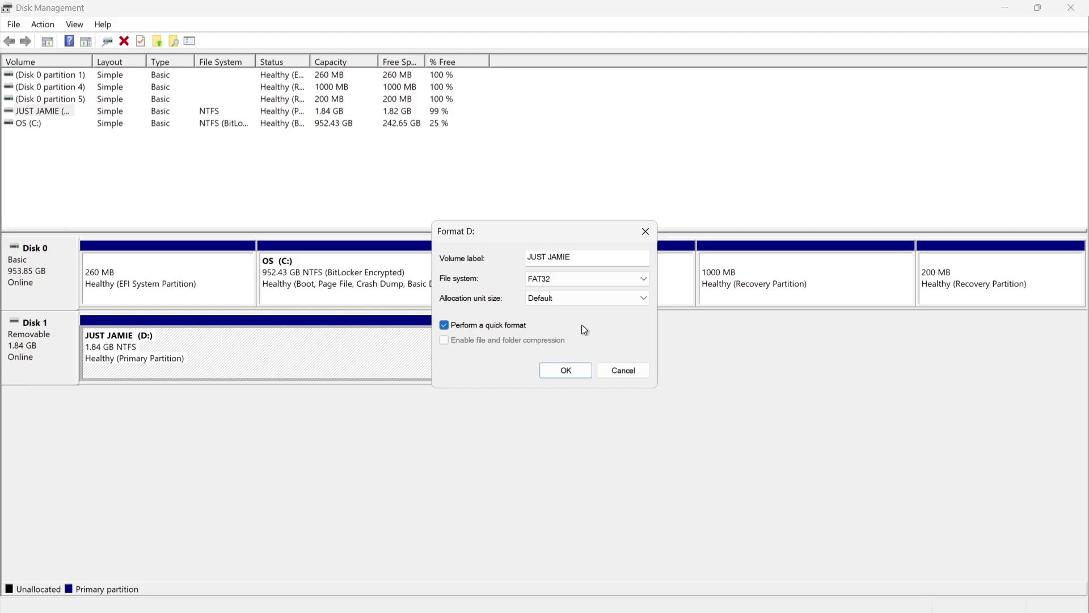
click(577, 371)
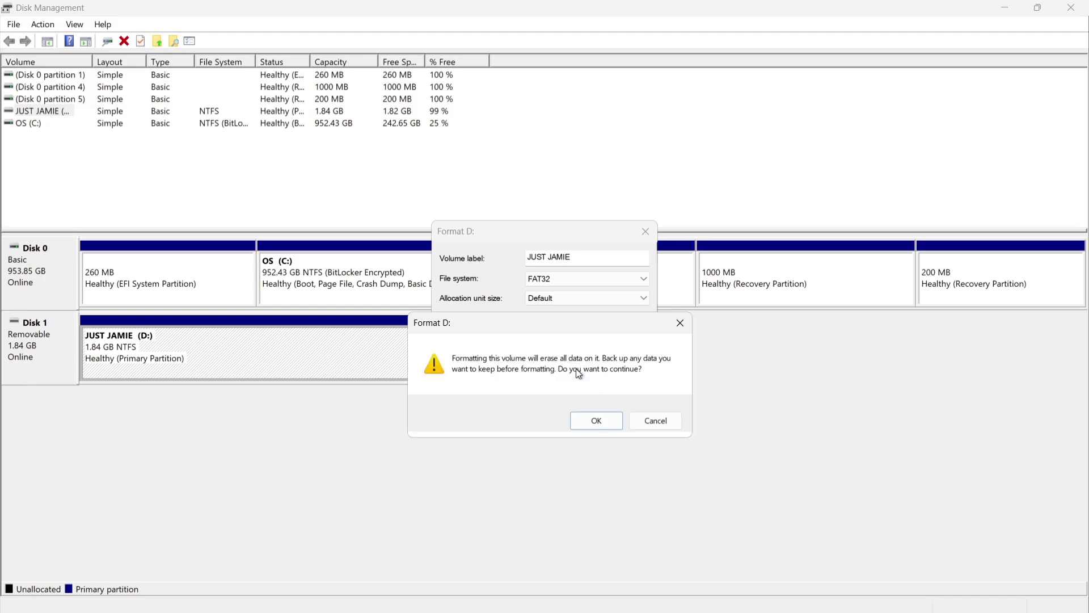
click(597, 420)
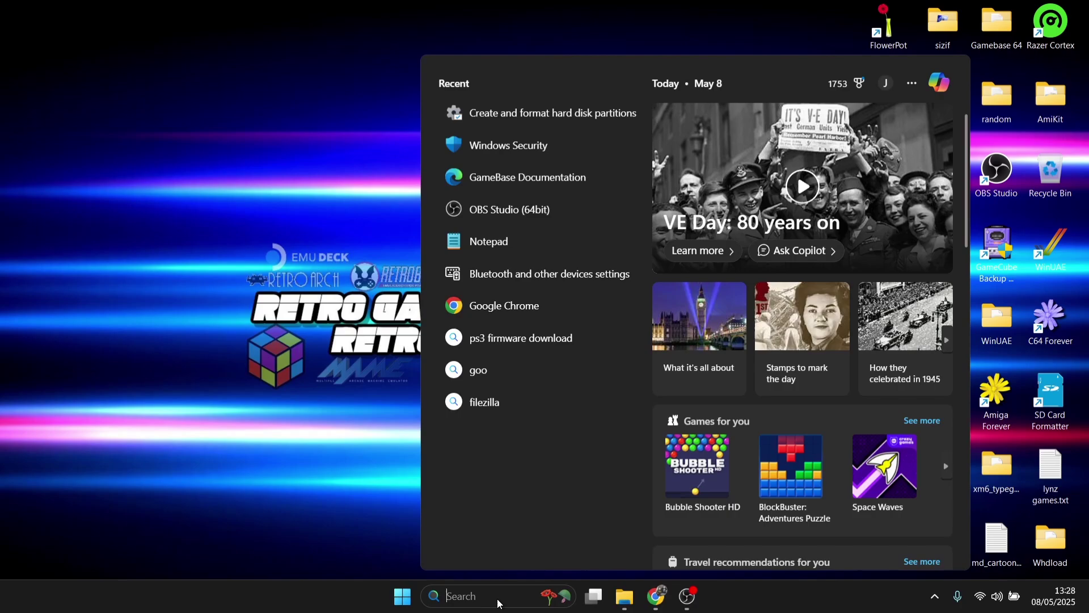
- Search 'cmd' and launch Command Prompt as administrator
text(cmd)
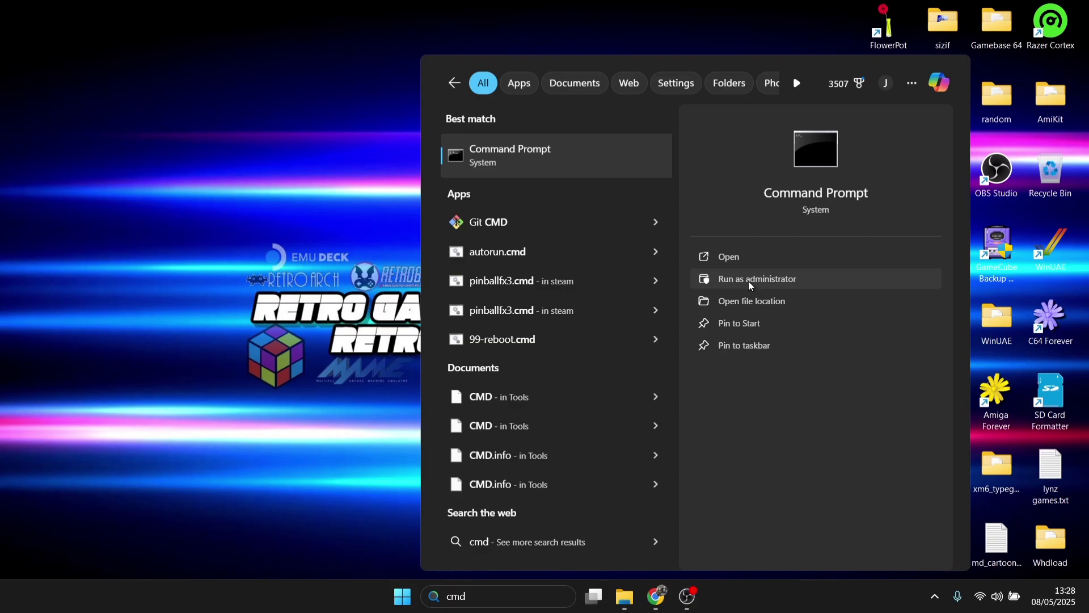
right_click(485, 158)
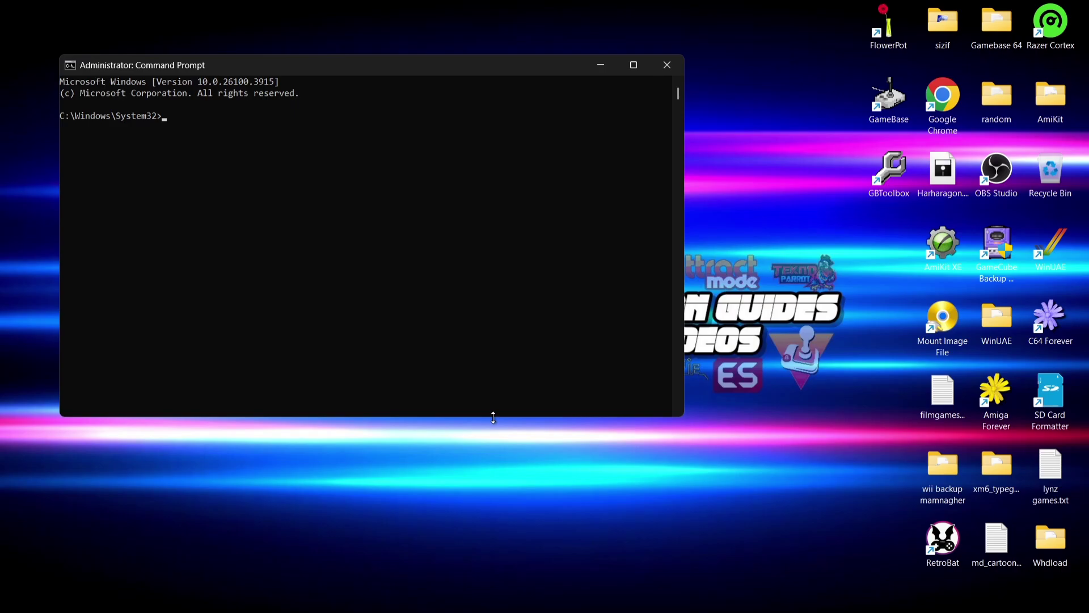
- Start DiskPart and list the disks attached to the computer
text(dis)
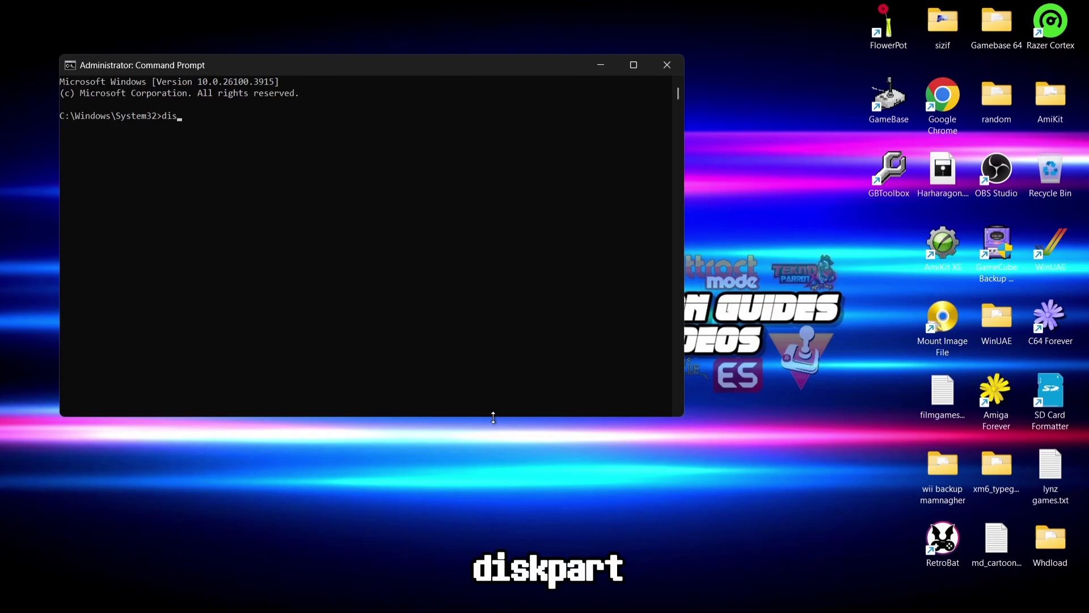
text(kpart)
key(Return)
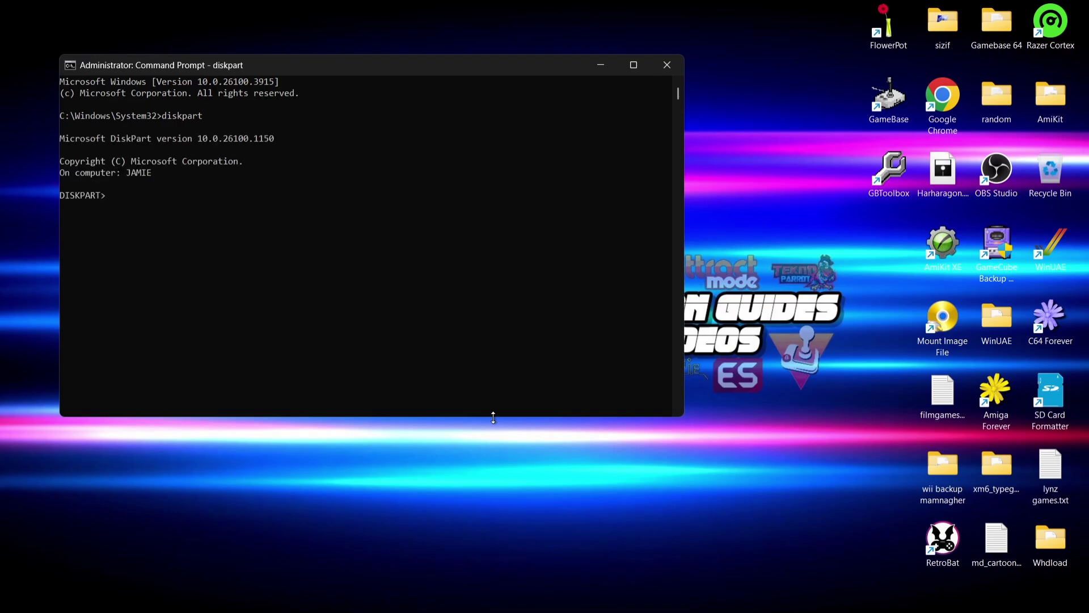
text(l)
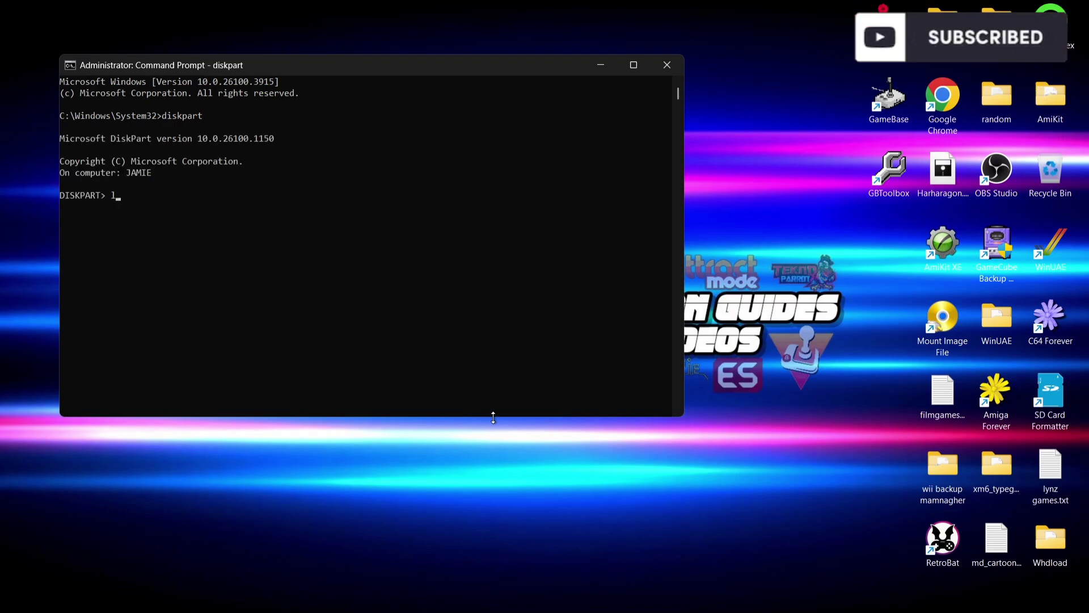
text(ist )
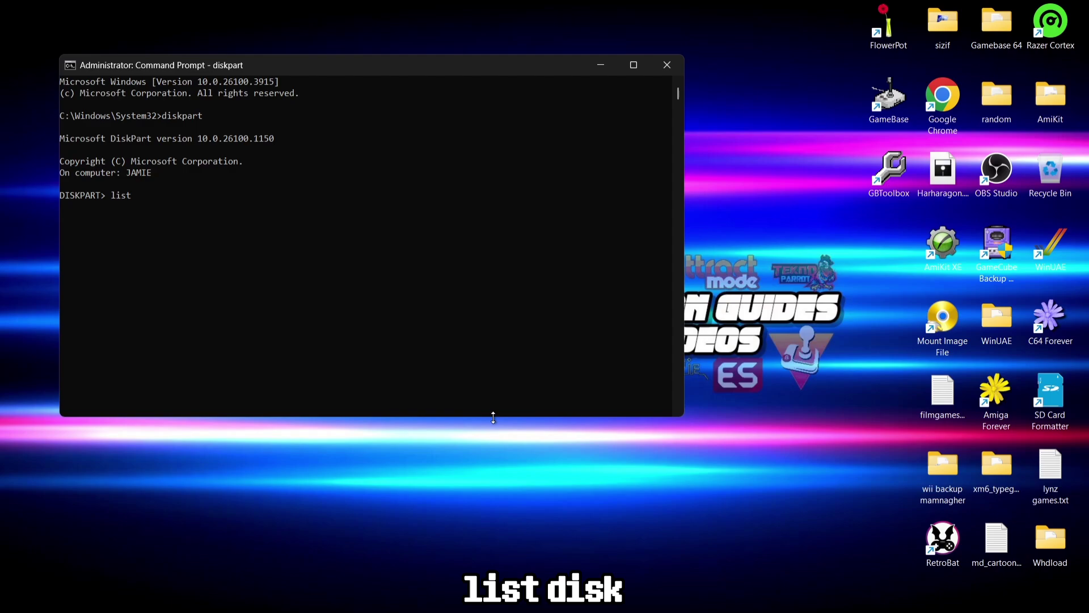
text(disk)
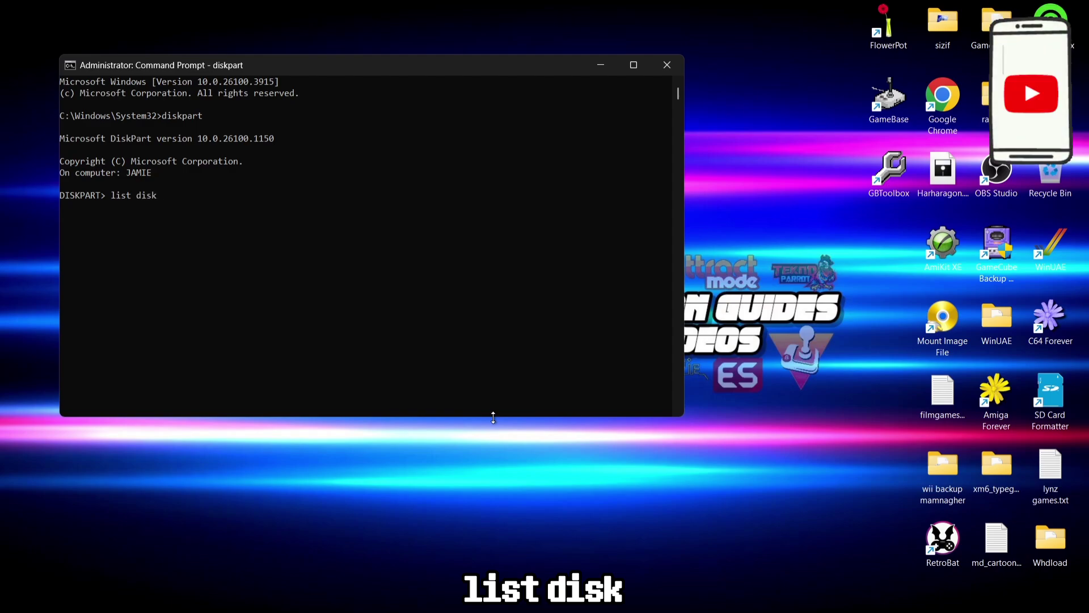
key(Return)
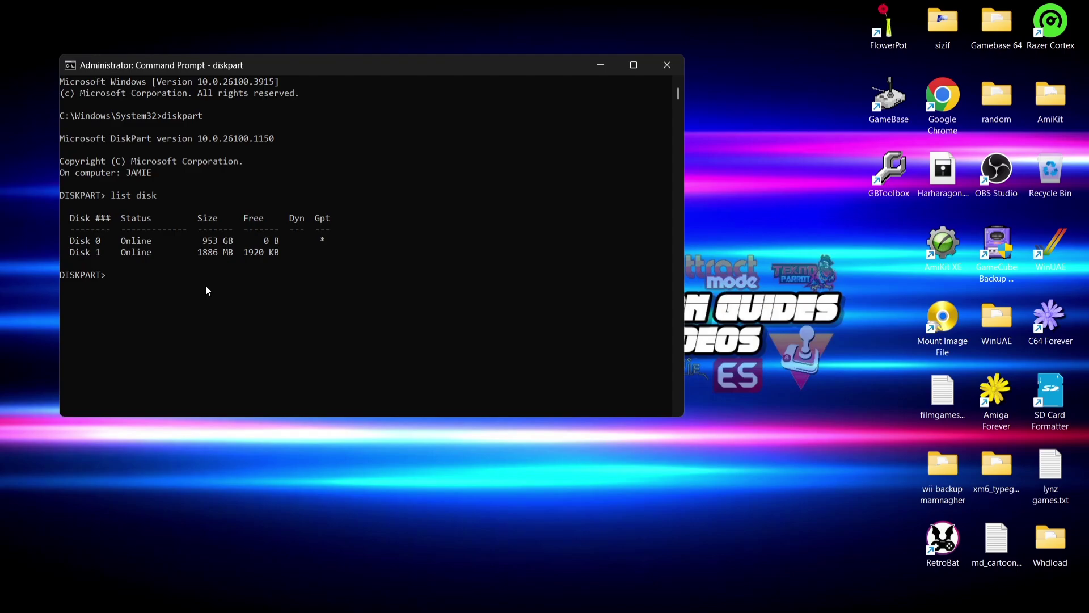
- Run 'select disk 1' to target the 1886 MB removable disk
text(sel)
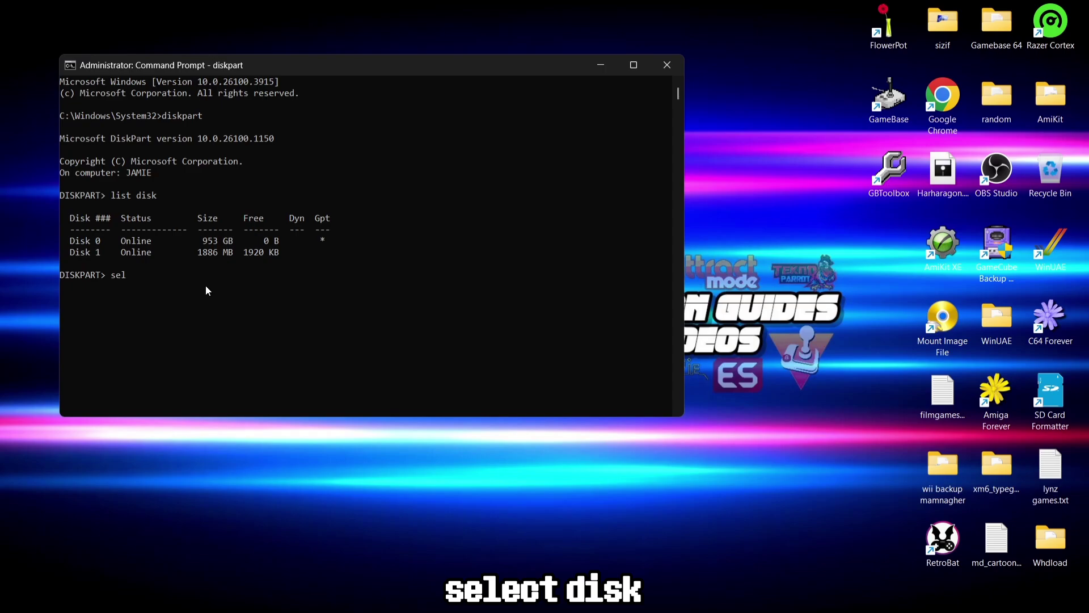
text(ect )
text(sisk)
key(BackSpace)
key(BackSpace)
key(BackSpace)
key(BackSpace)
text(disk )
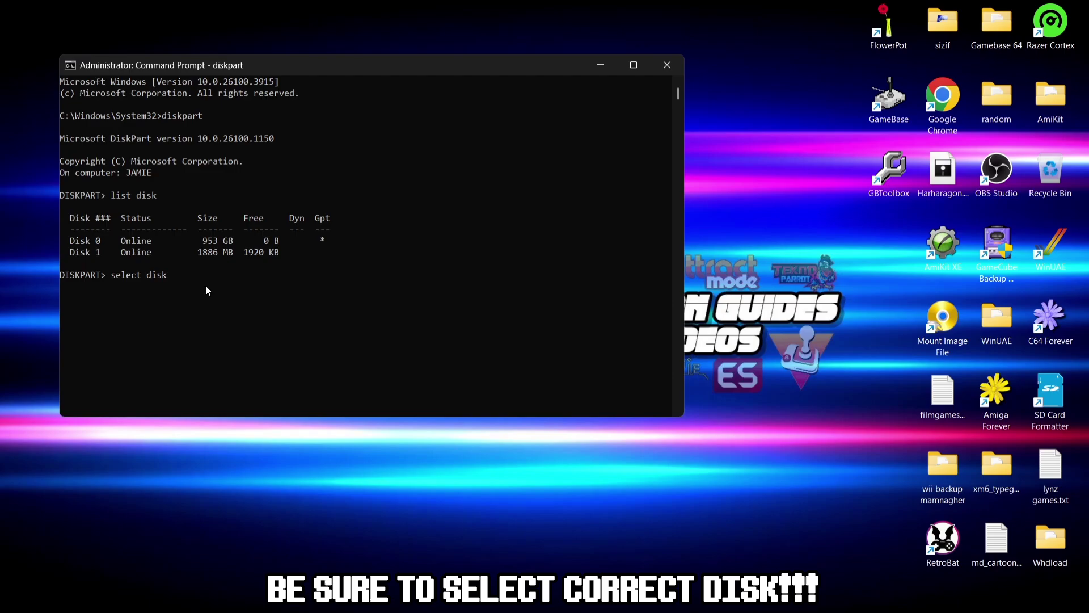
text(1)
key(Return)
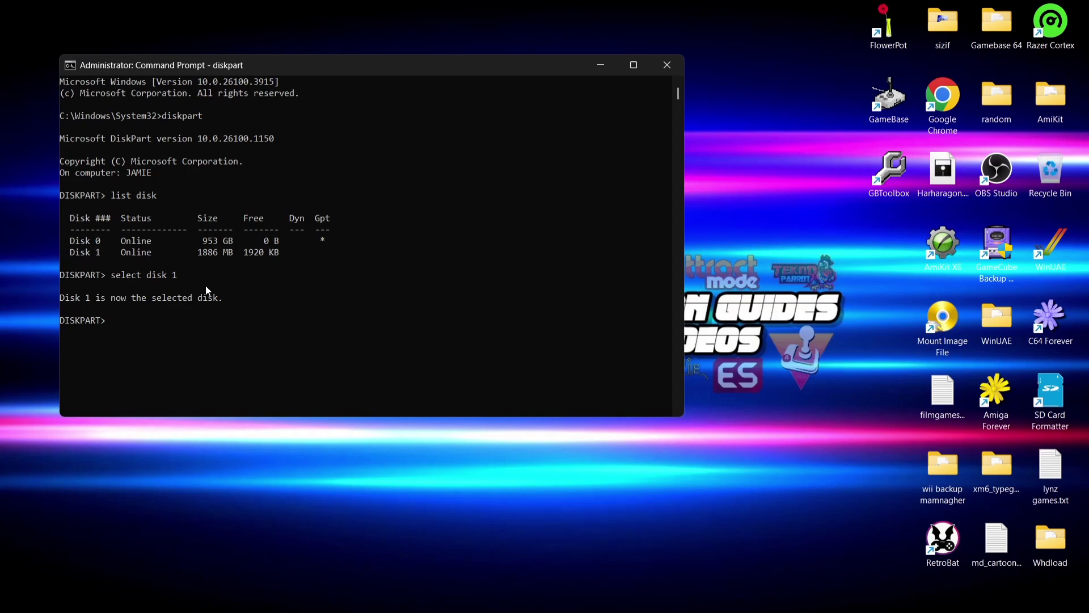
- Run 'clean' on Disk 1, then 'create partition primary'
text(clean)
key(Return)
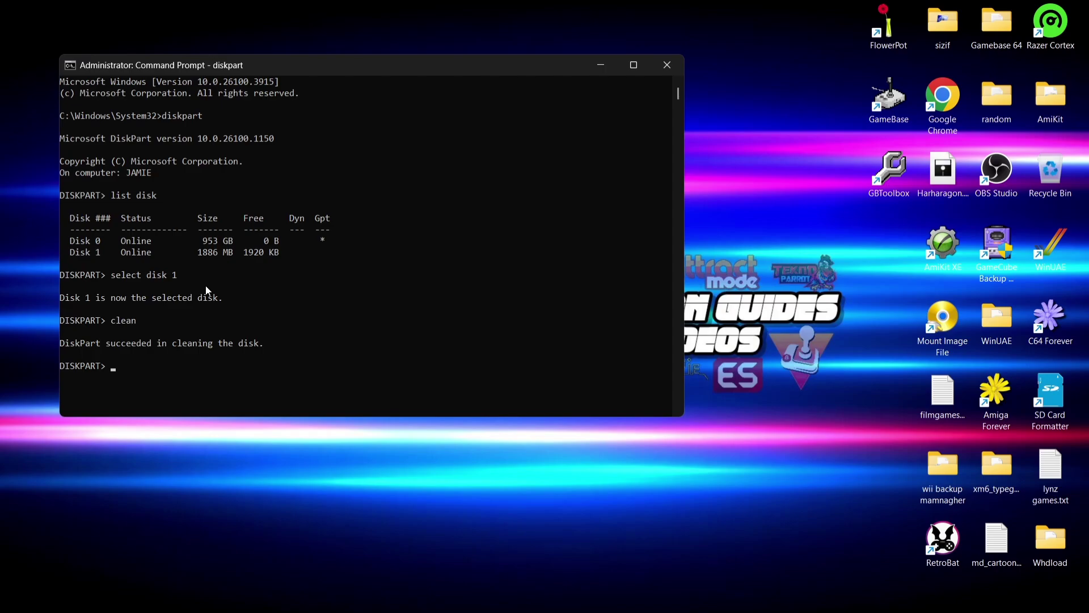
text(cre)
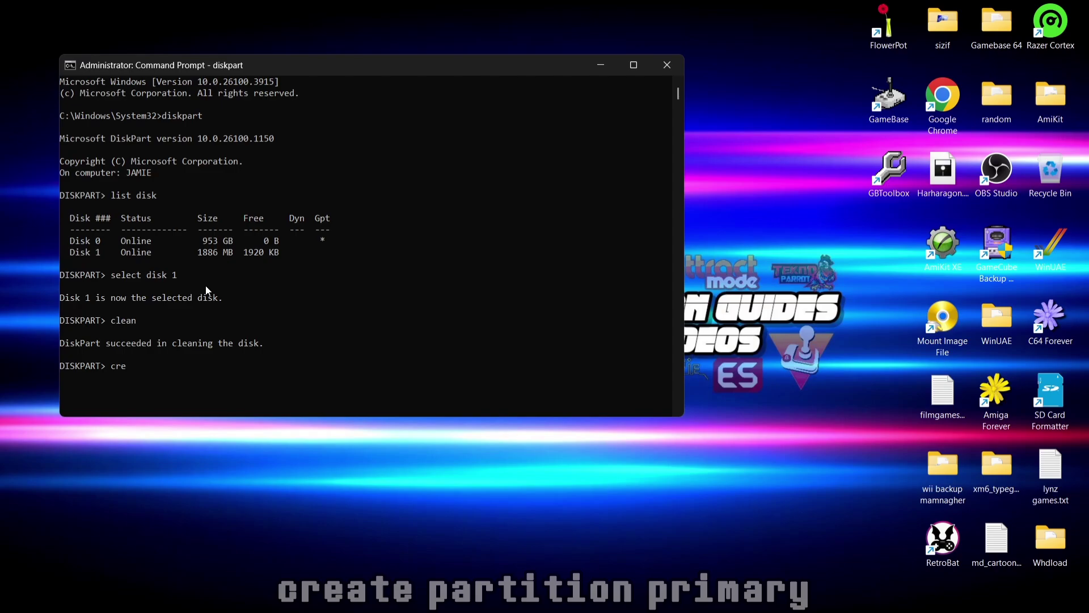
text(ate partition )
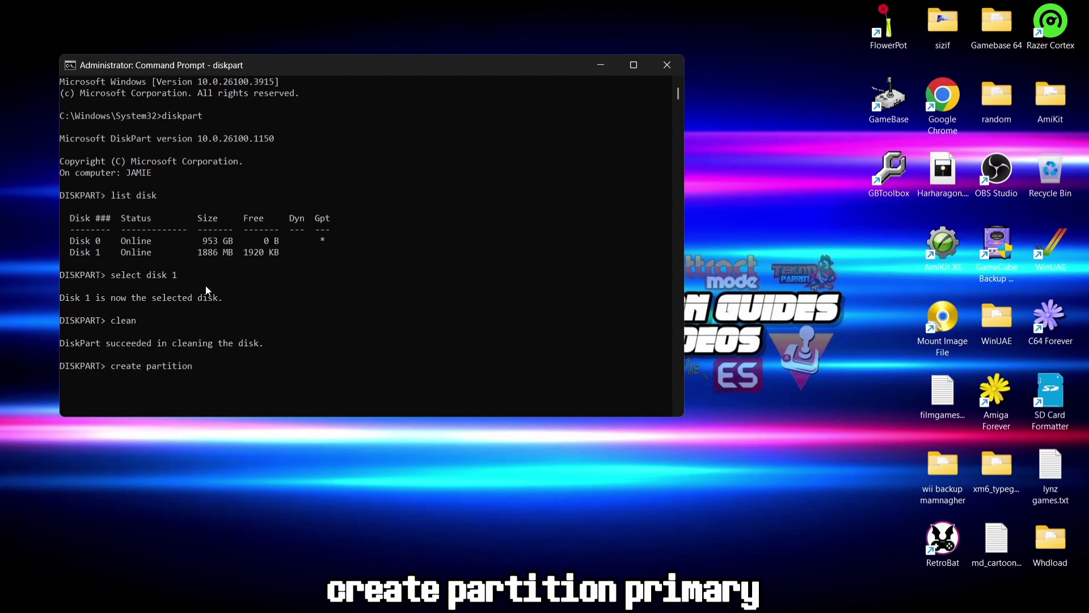
text(primary)
key(Return)
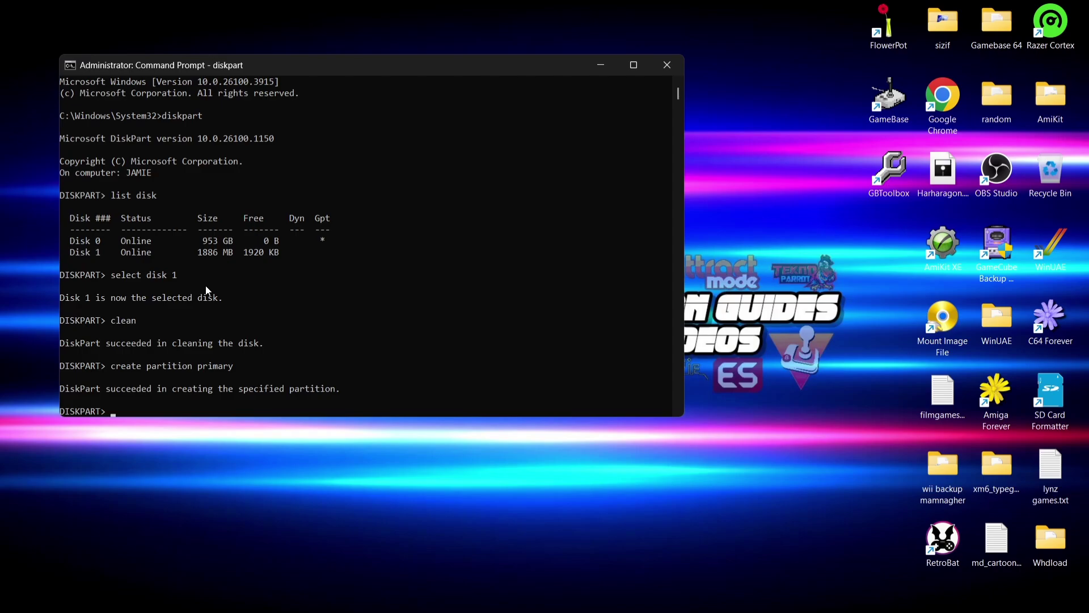
- Format the new partition with 'format fs=ntfs', then 'assign' it a drive letter
text(orm)
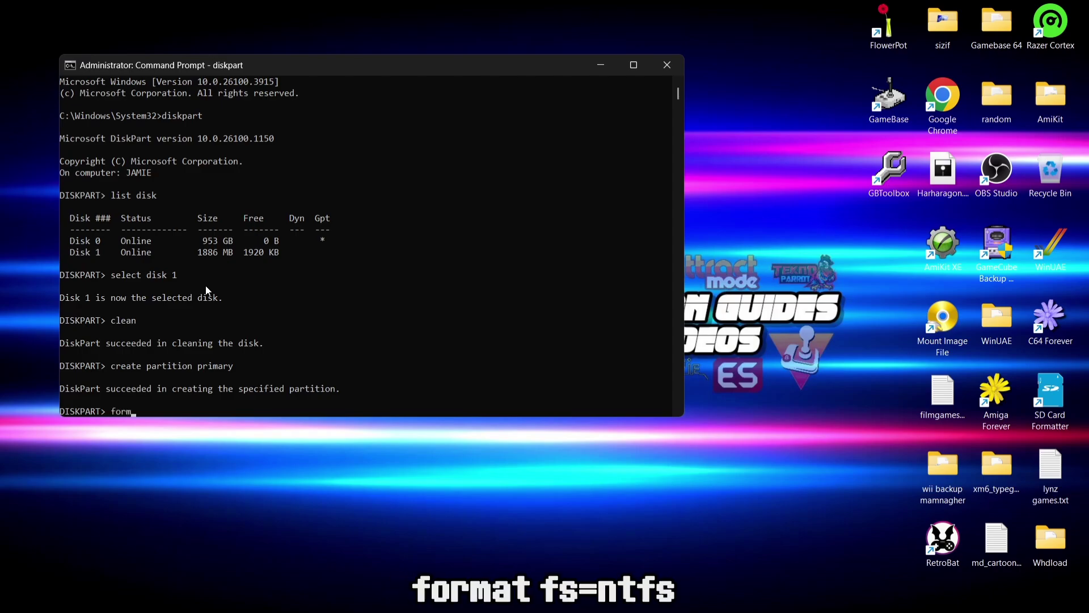
text(at fs)
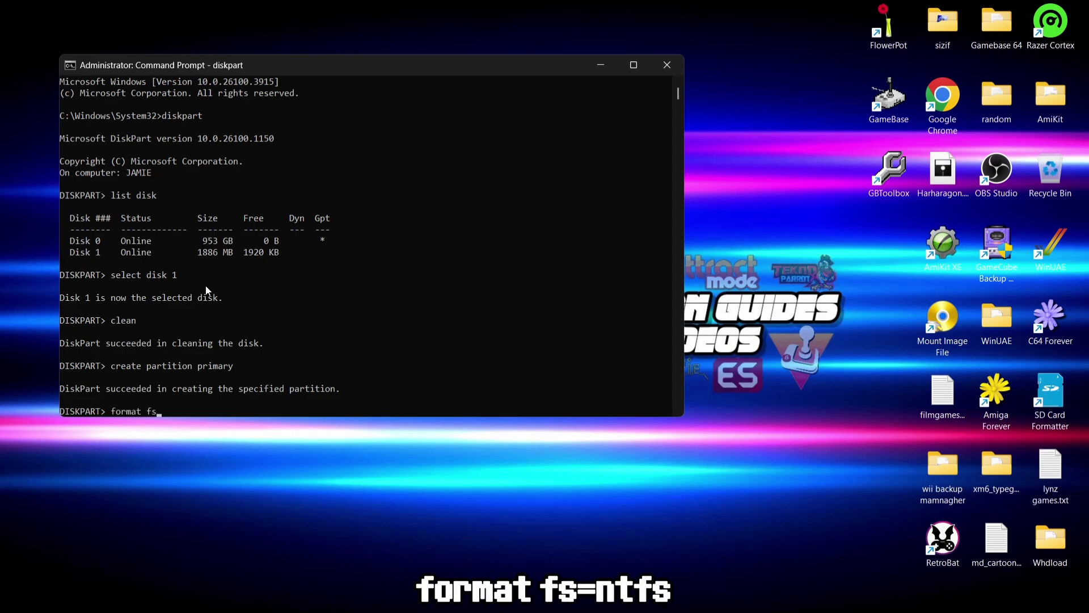
text(=)
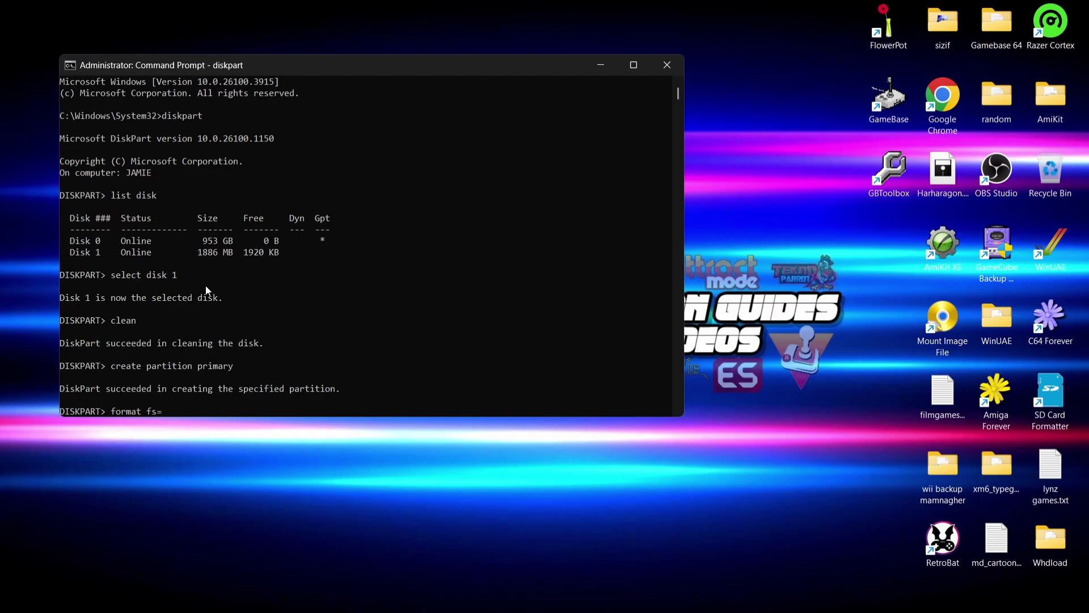
text(ntfs)
key(Return)
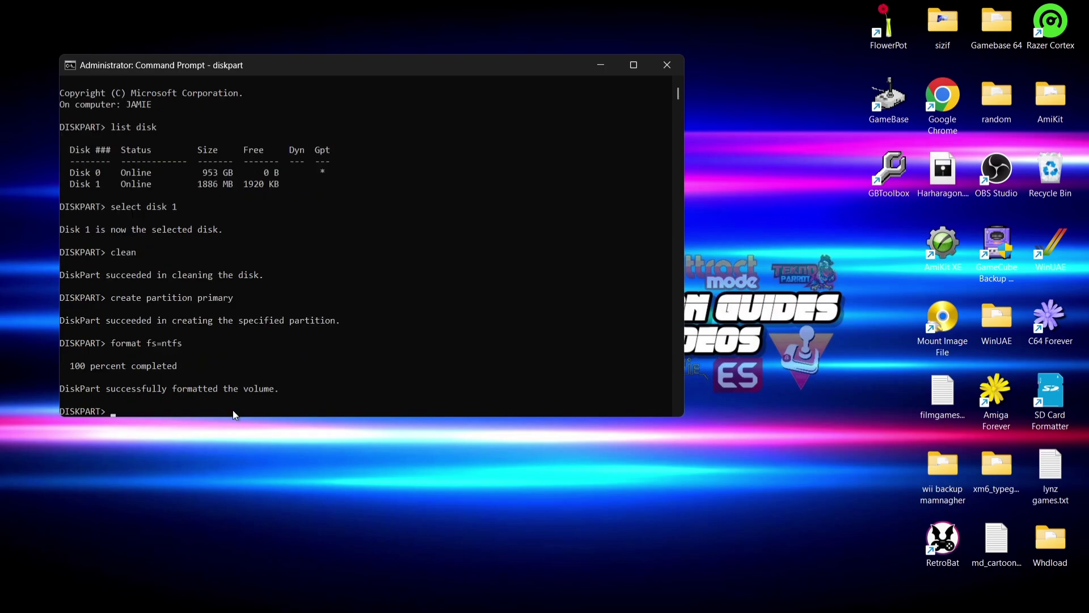
text(assign)
key(Return)
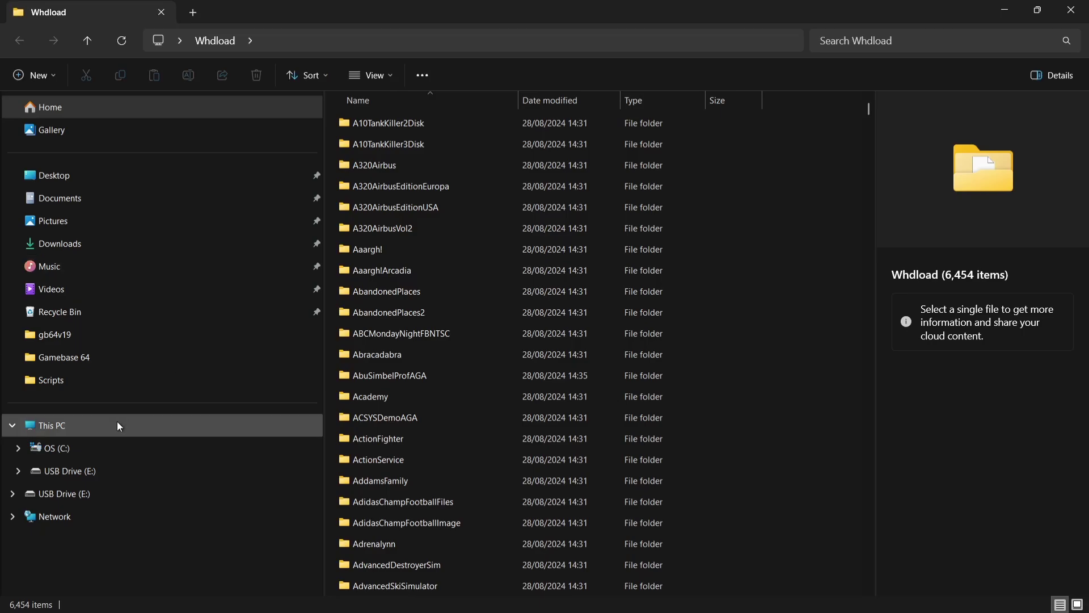
- Go to This PC and bring up the context menu for USB Drive (E:)
click(117, 424)
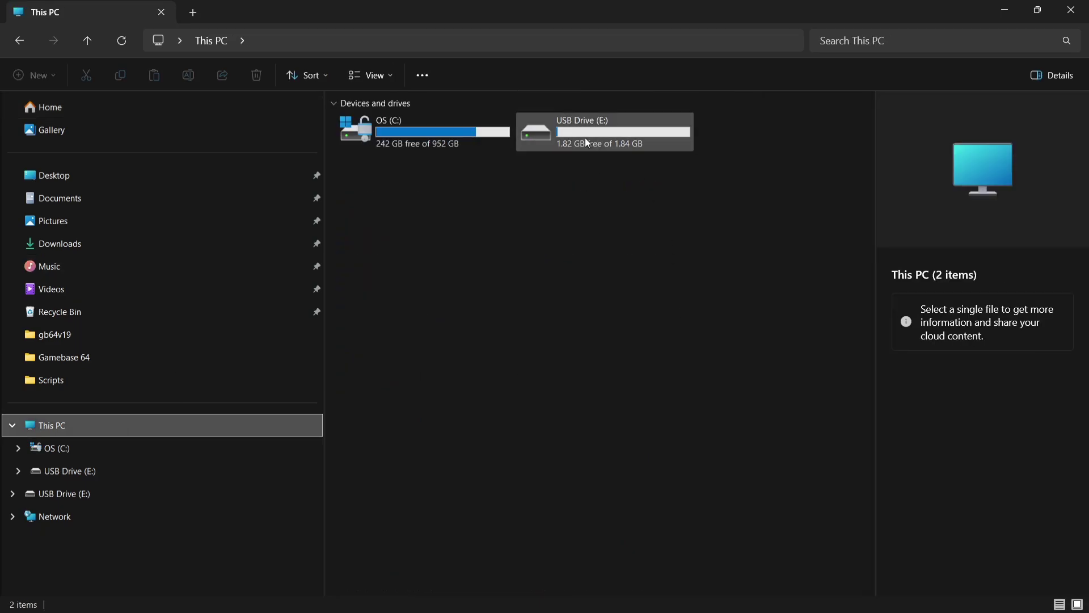
right_click(600, 137)
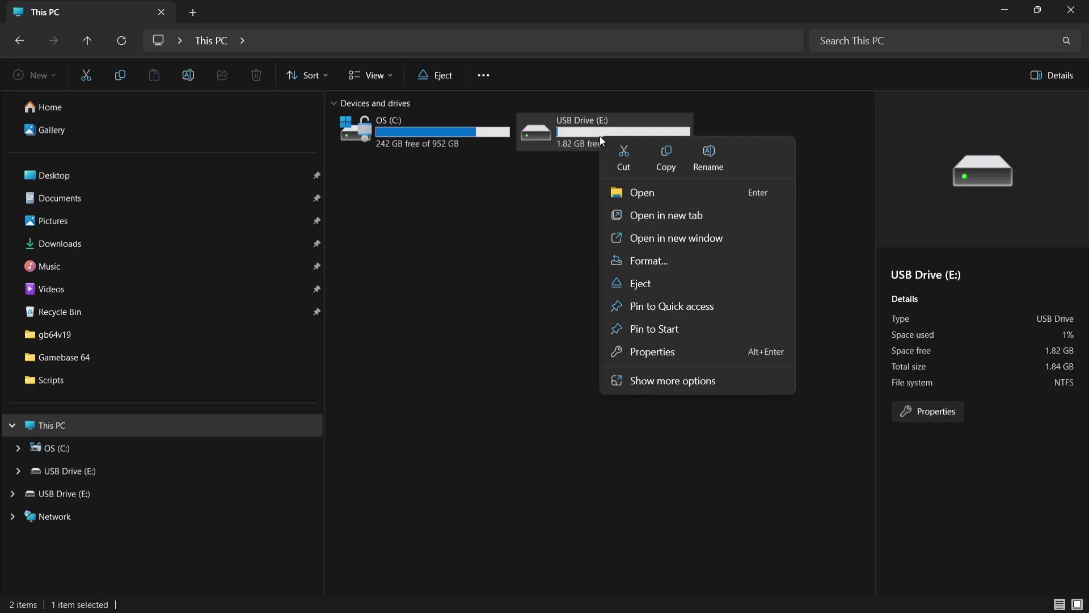
- Format USB Drive (E:) as FAT32 with volume label 'just jamie', confirming through completion
click(639, 260)
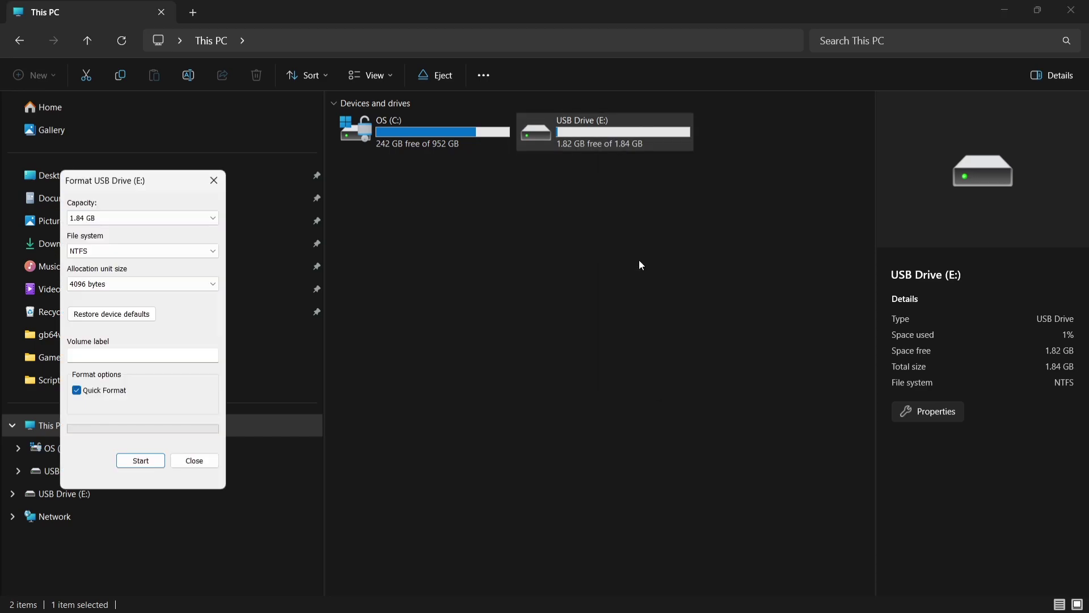
click(193, 253)
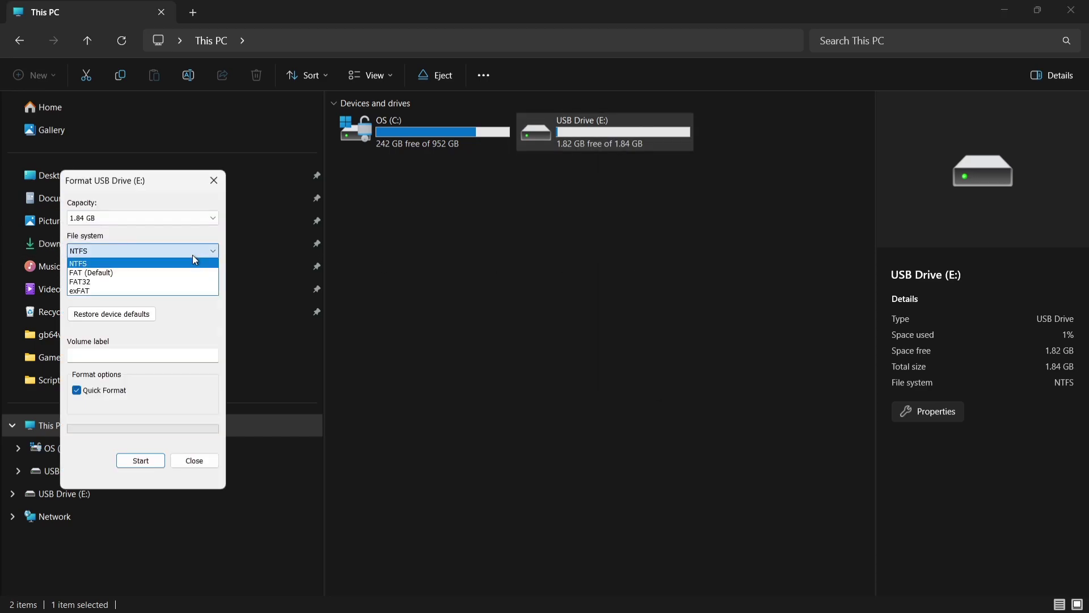
click(138, 281)
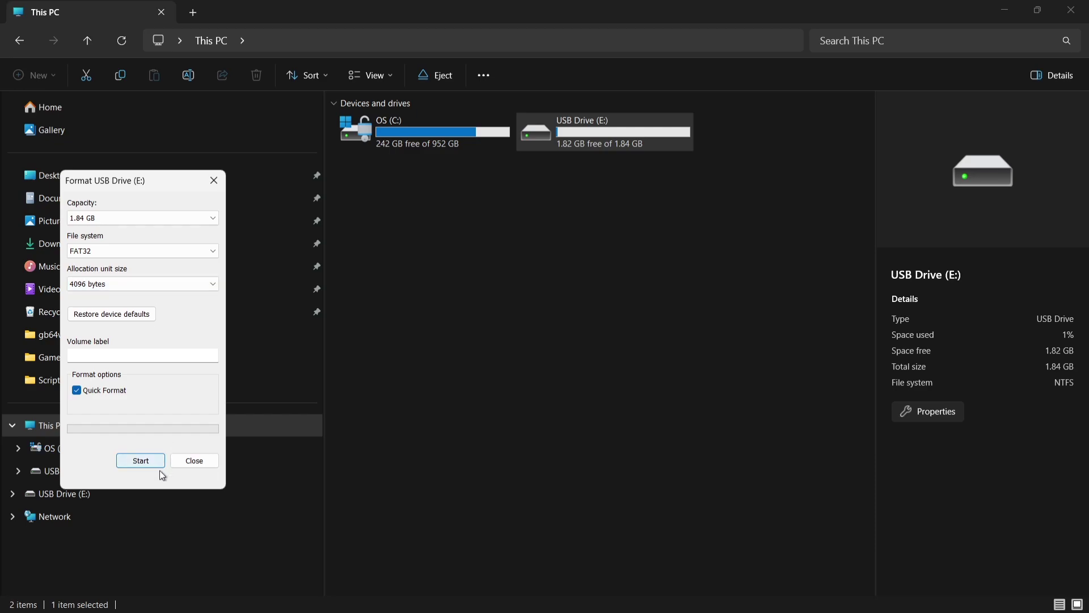
click(135, 353)
text(just jamie)
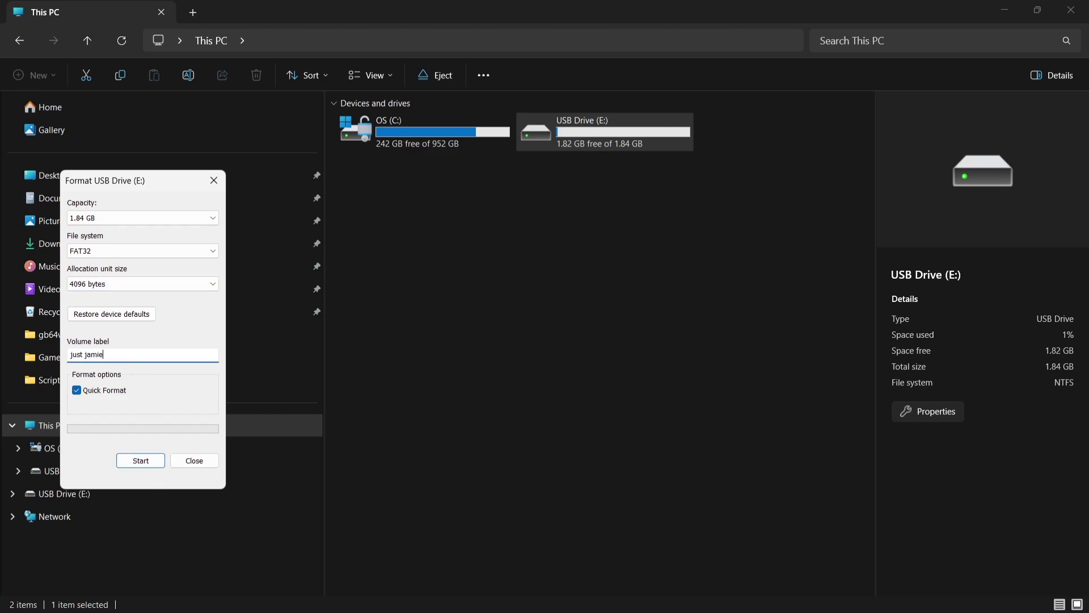
click(127, 461)
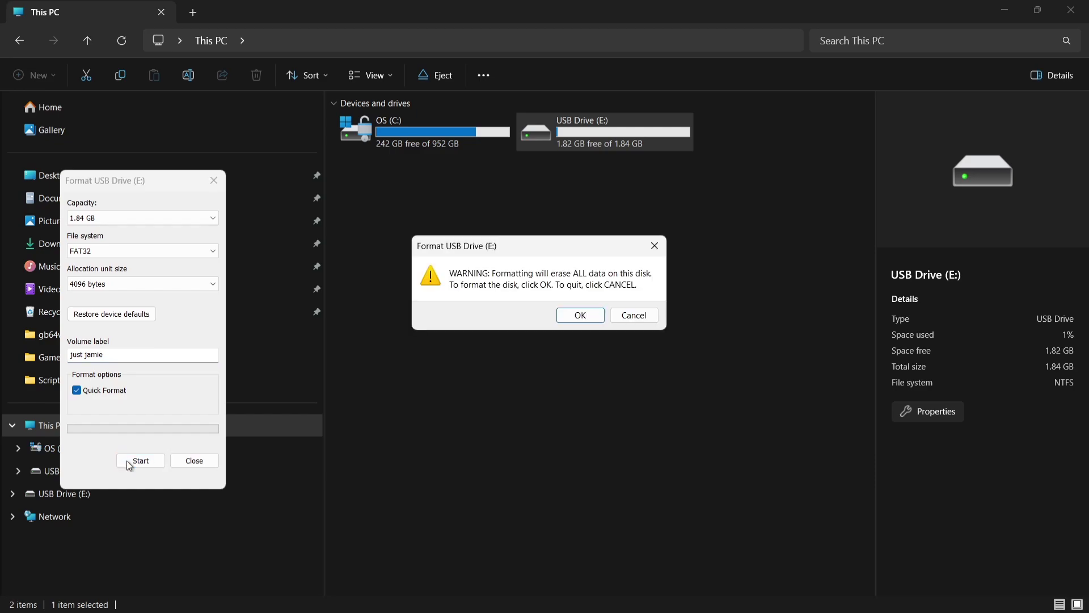
click(586, 319)
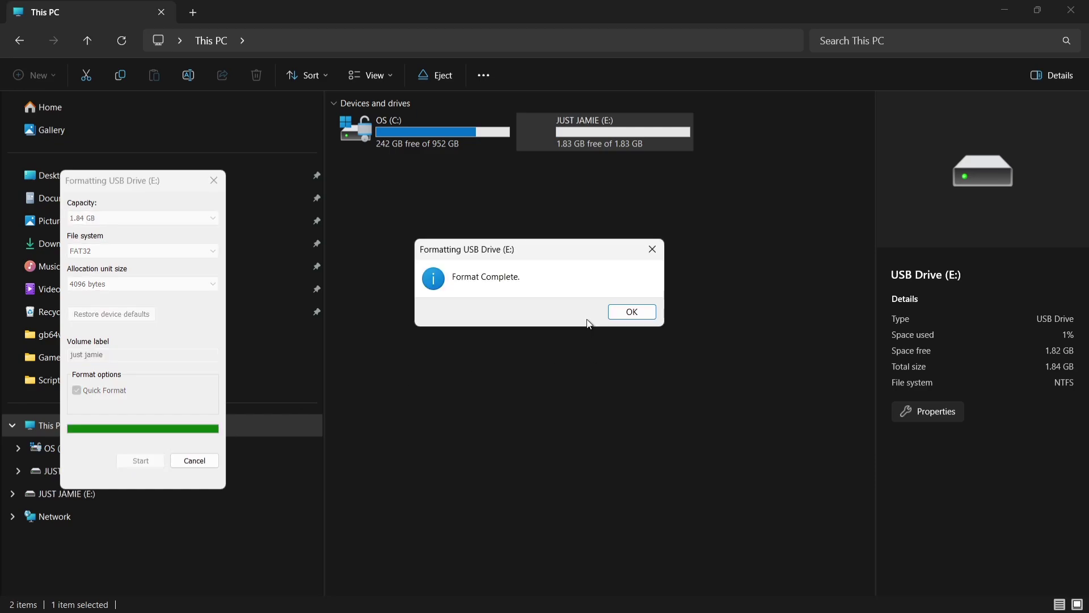
click(632, 316)
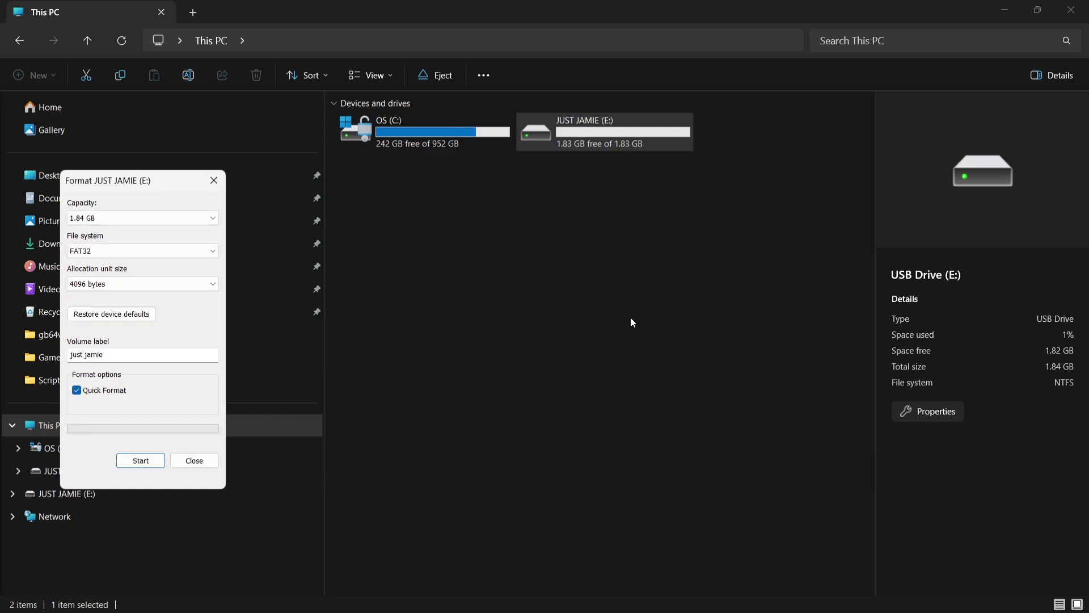